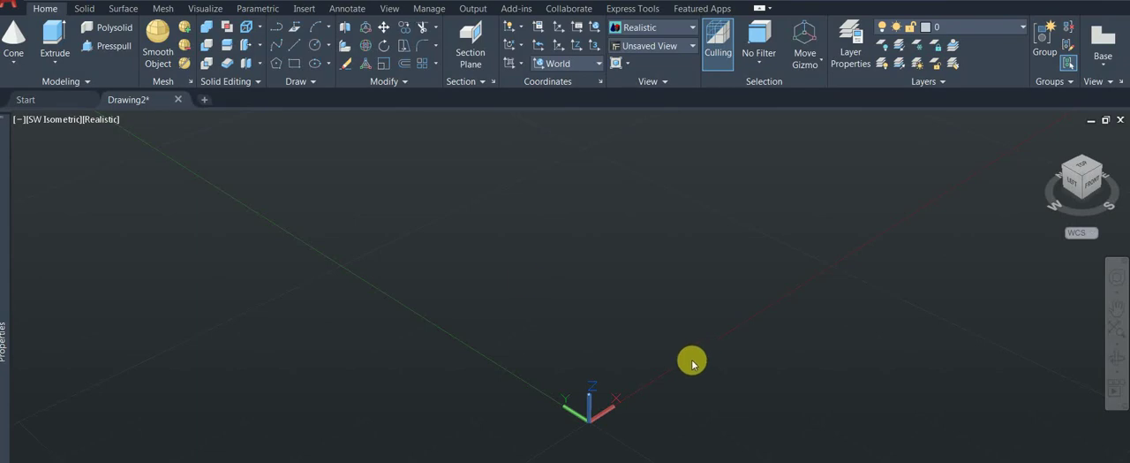
- Start the Cone solid command from the Home tab's Modeling primitives flyout
left_click(13, 62)
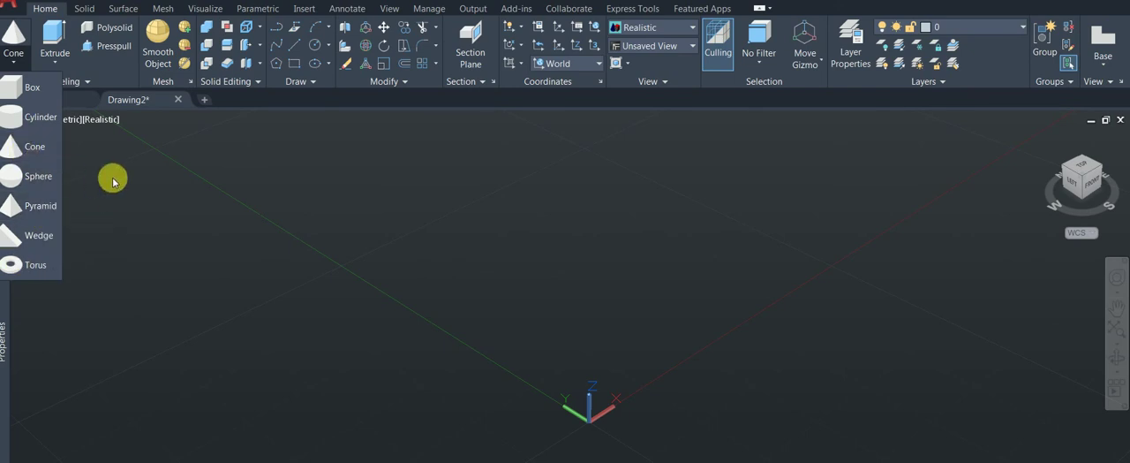
left_click(32, 144)
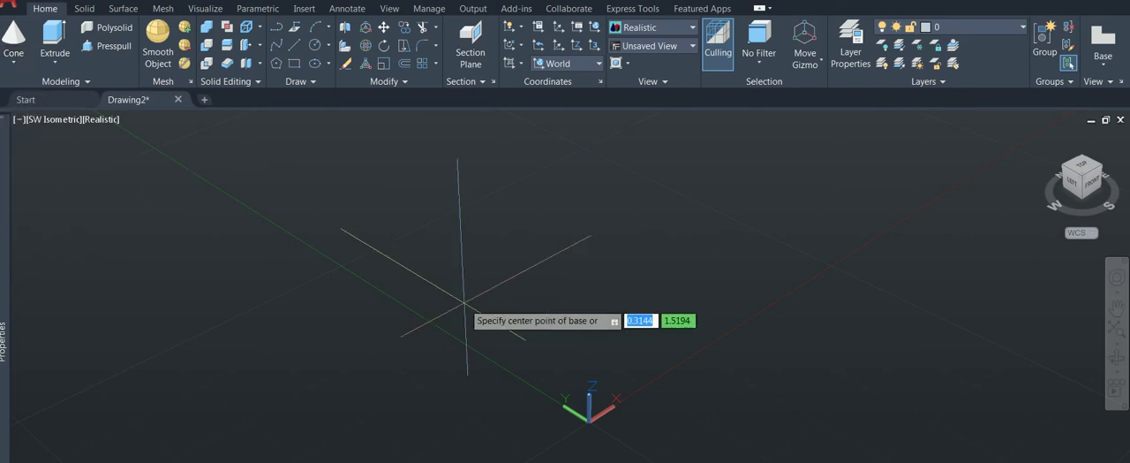
- Build a cone at origin 0,0 with base radius 1 and height 1, then select it
middle_click_drag(464, 303, 455, 279)
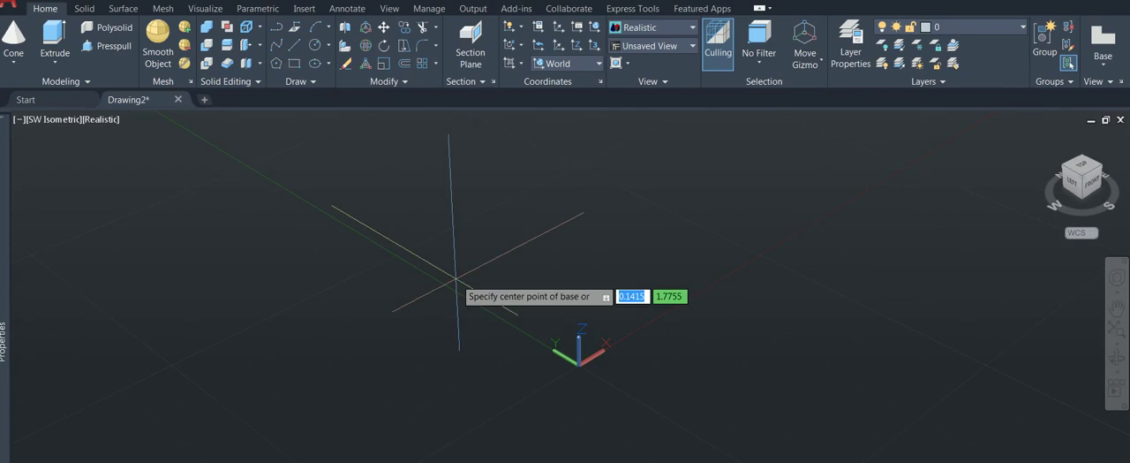
type("0")
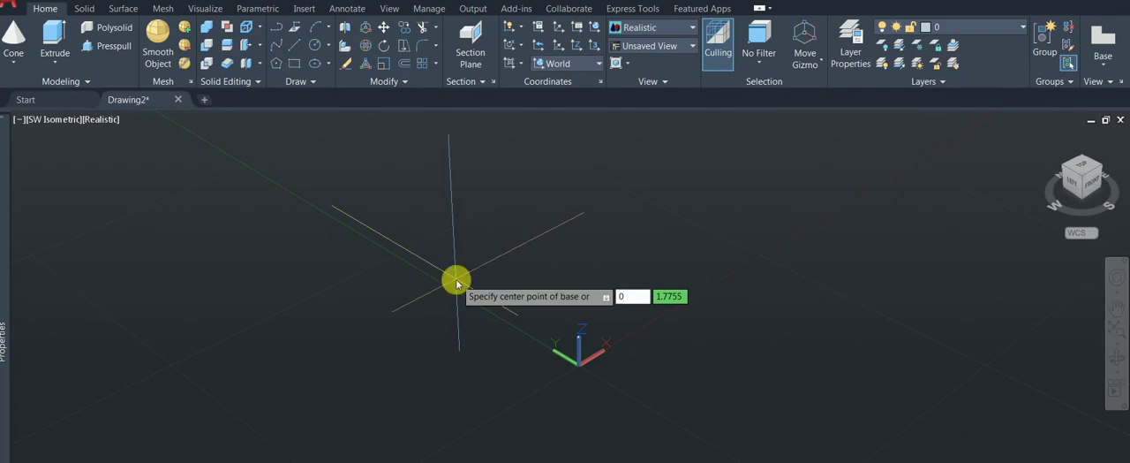
key("Tab")
type("0")
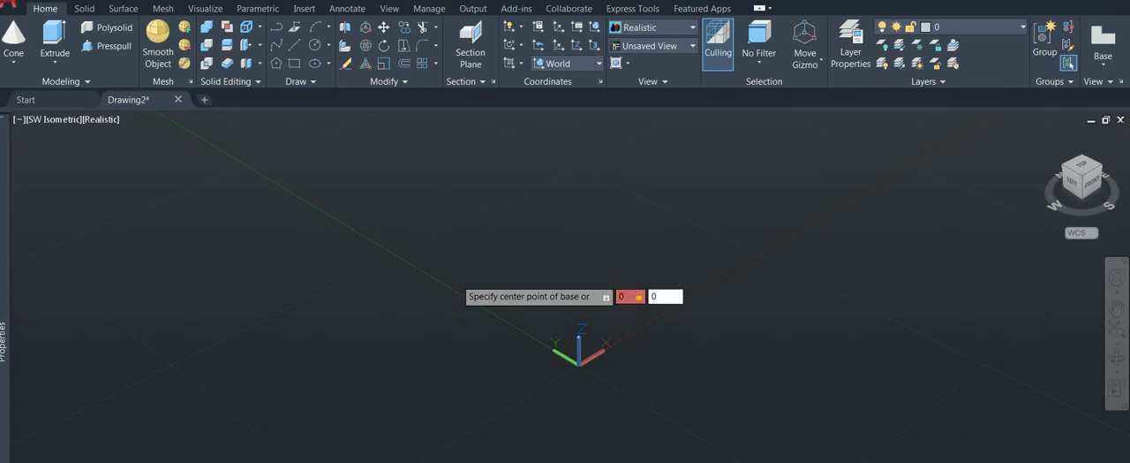
key("Return")
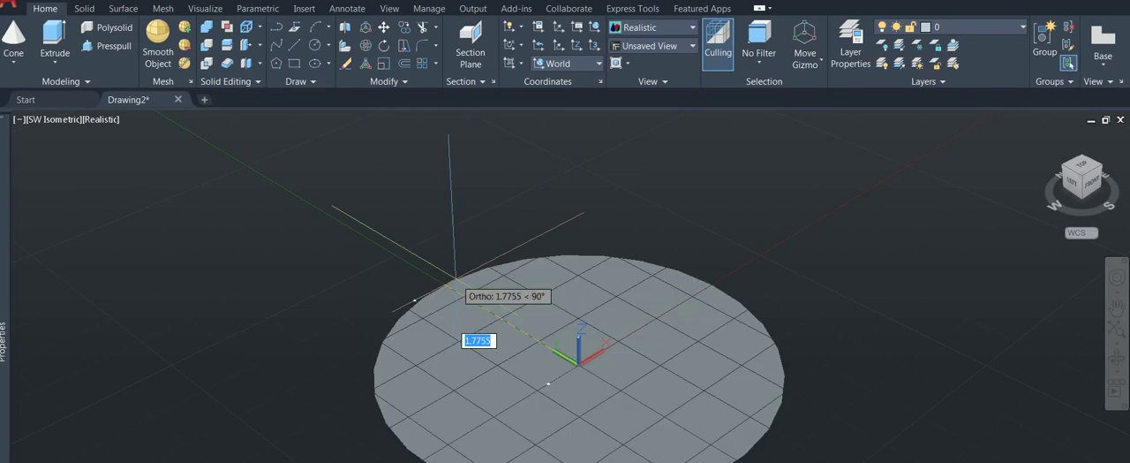
type("1")
key("Return")
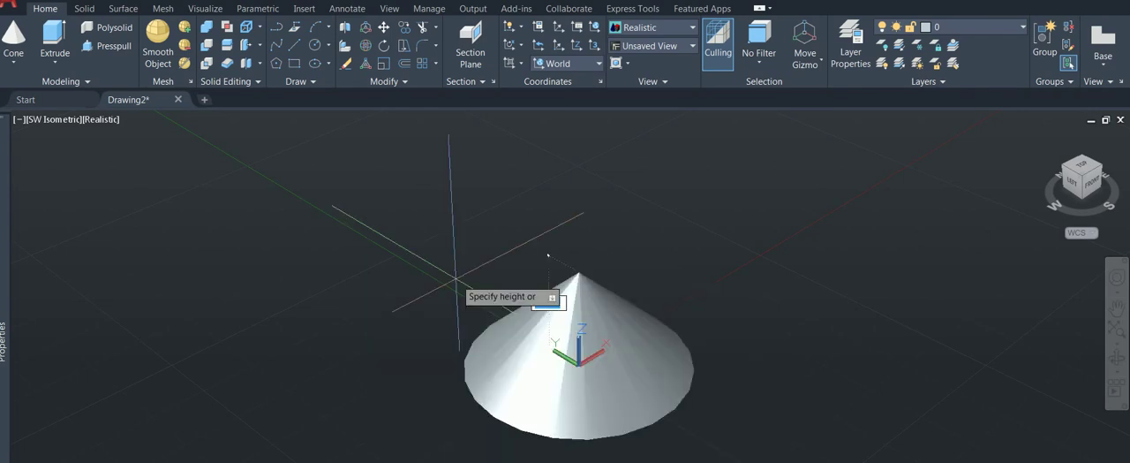
type("1")
left_click(453, 216)
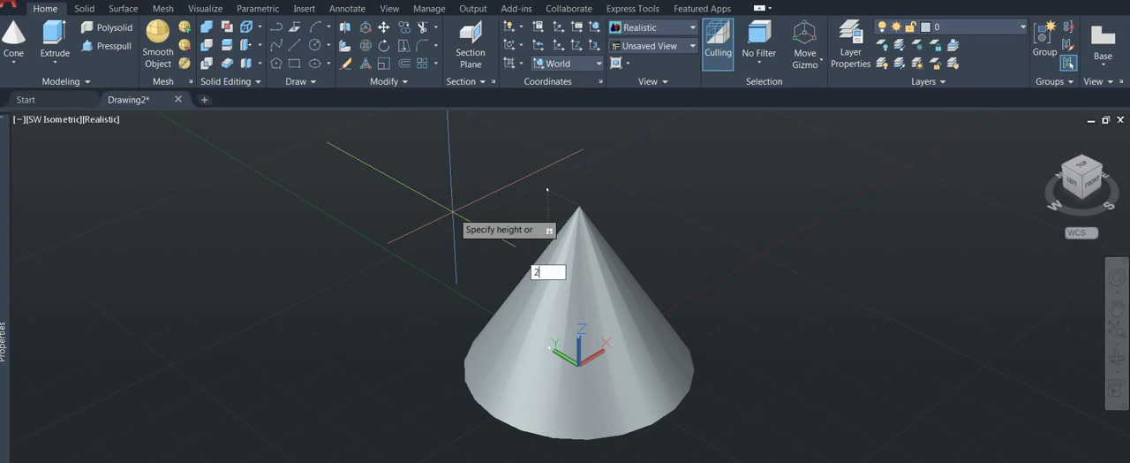
left_click(589, 237)
- Delete the cone and cancel the leftover erase prompt
key("Delete")
key("Return")
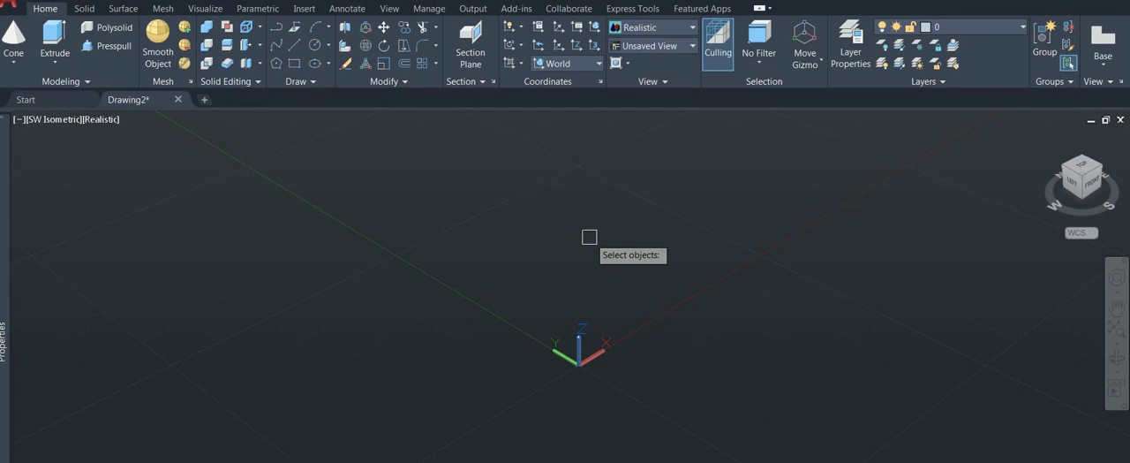
key("Escape")
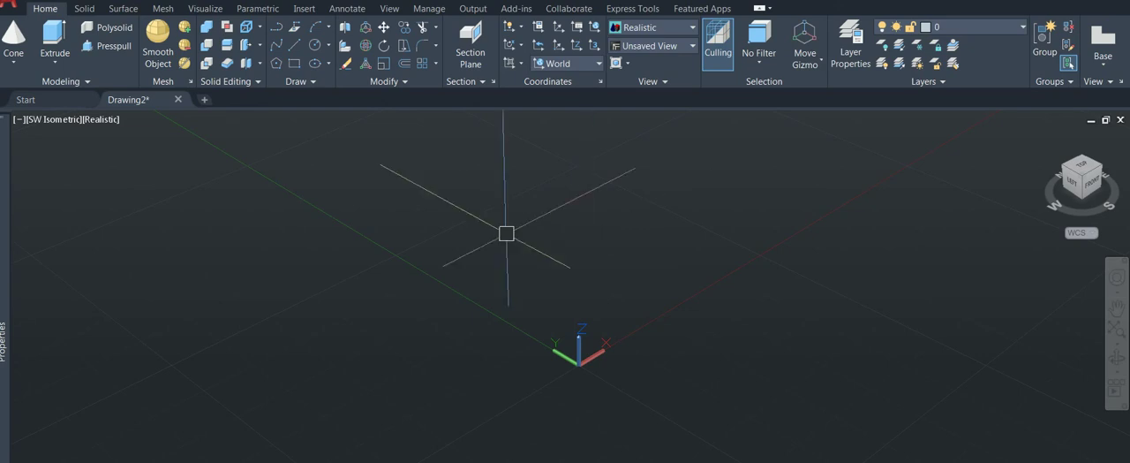
- Draw a truncated cone at 0,0 with base radius 1, top radius 0.25, height 1
left_click(19, 34)
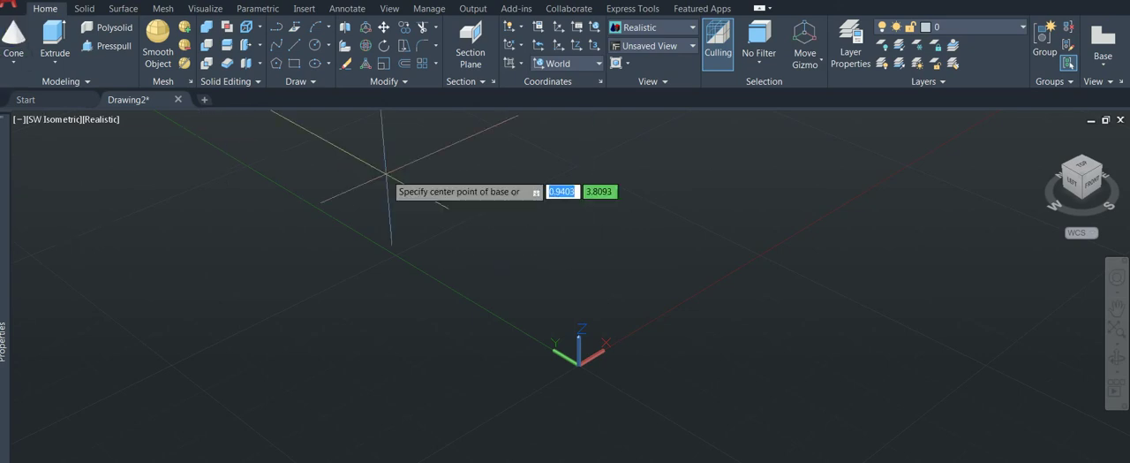
type("0")
key("Tab")
key("Return")
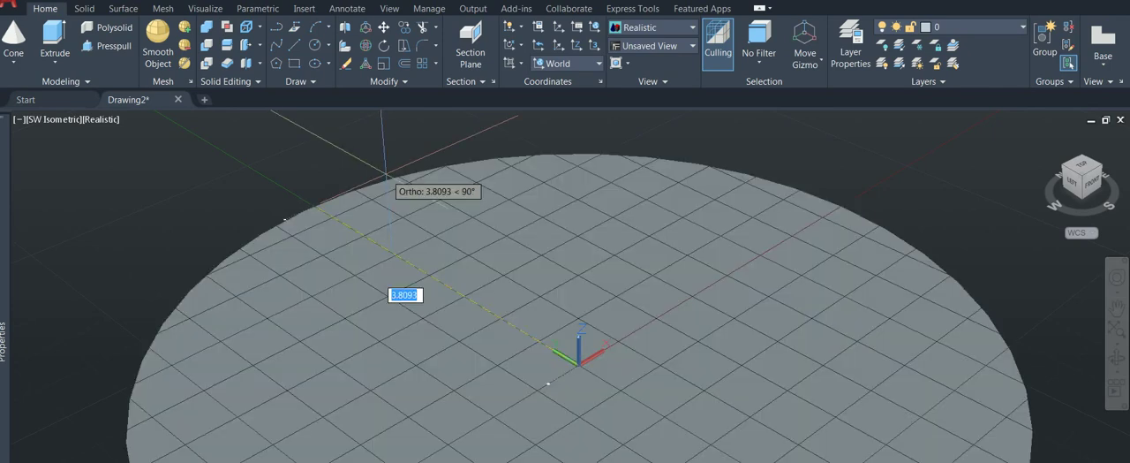
type("1")
key("Return")
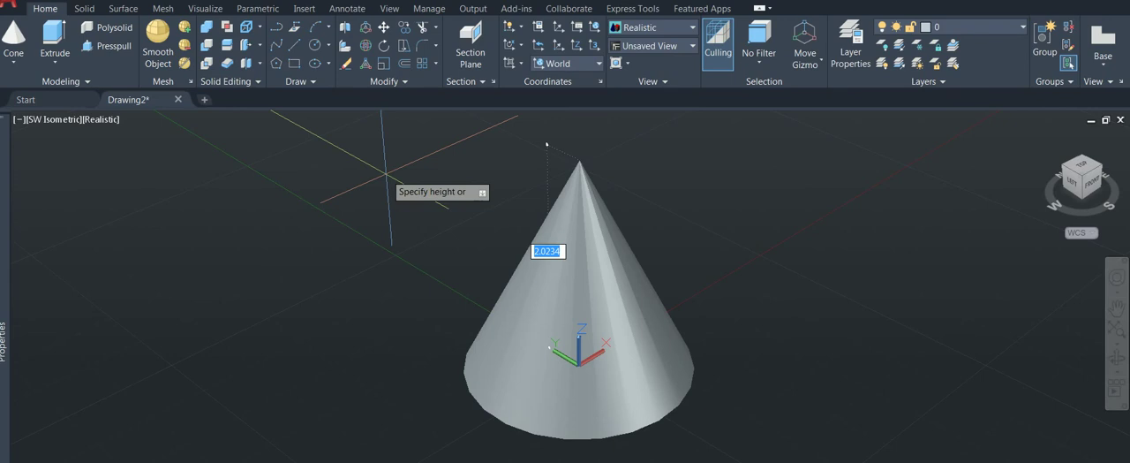
type("t")
key("Return")
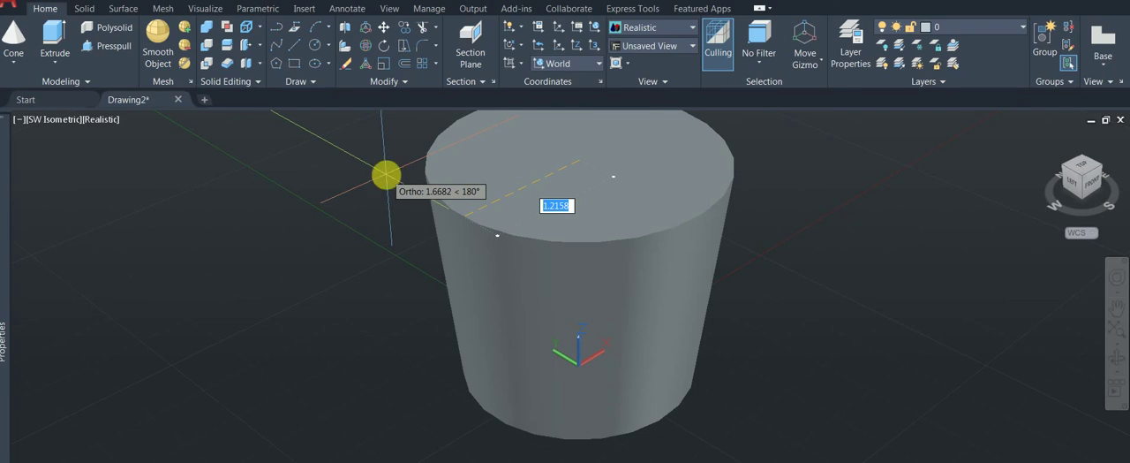
type("0.25")
key("Return")
type("1.25")
key("Return")
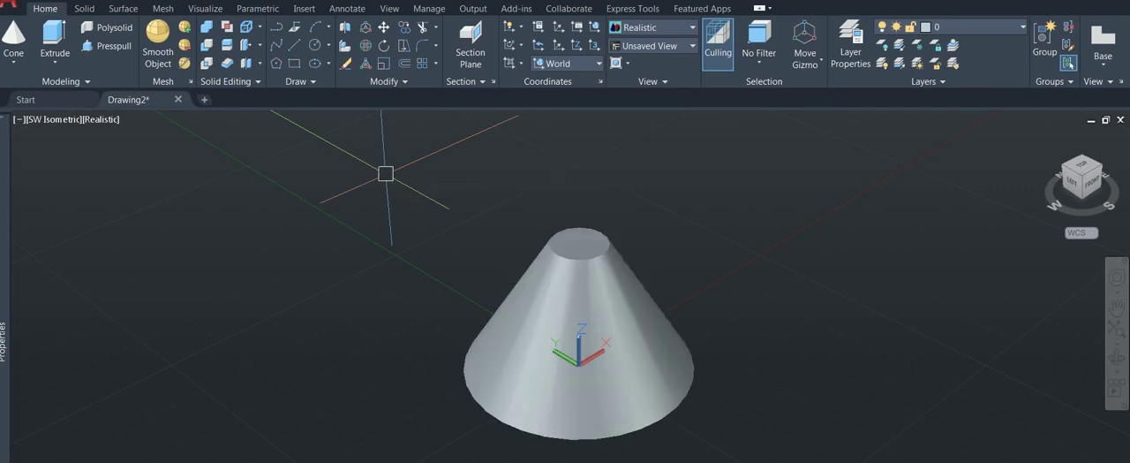
scroll(540, 311, "down", 1)
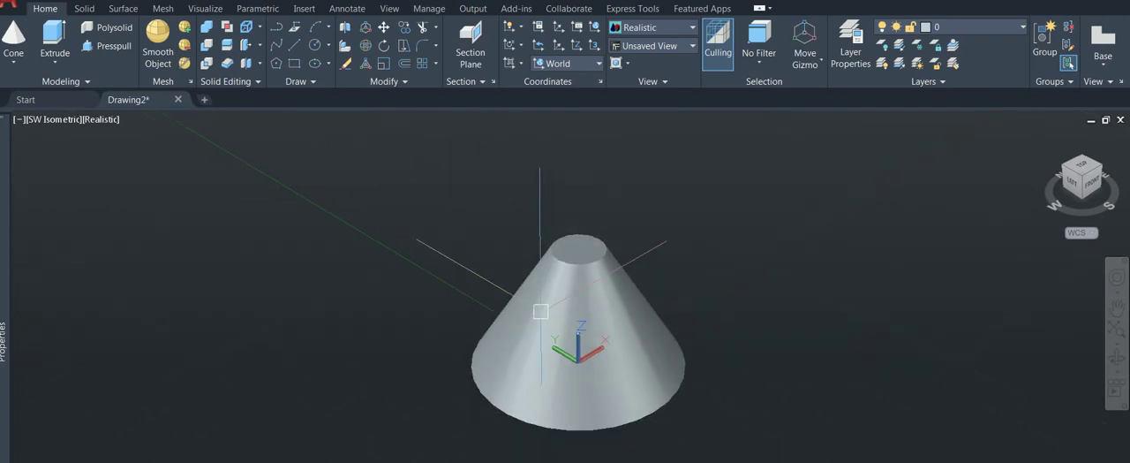
- Delete the truncated cone and open the solid primitives list
left_click(552, 281)
key("Delete")
left_click(13, 60)
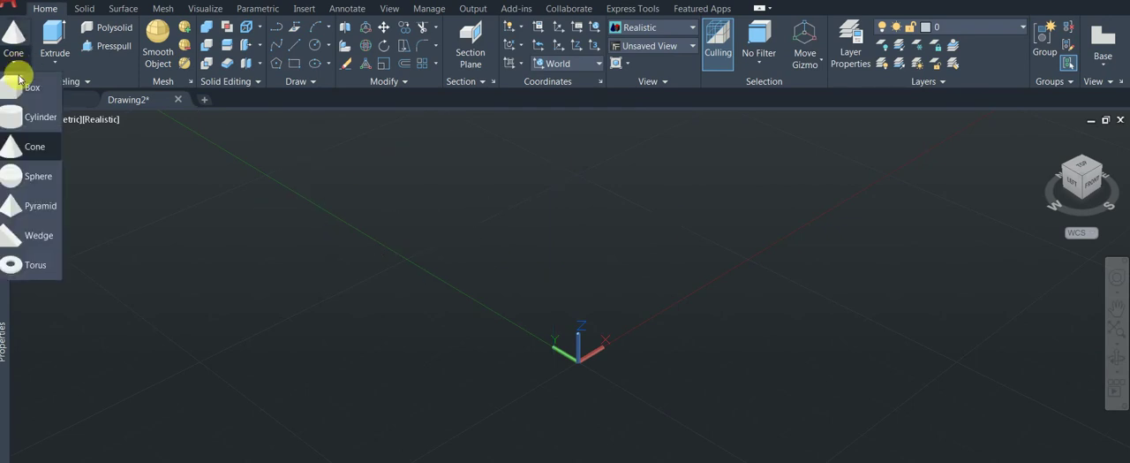
- Create a small solid sphere centred at 0,0,0
left_click(32, 174)
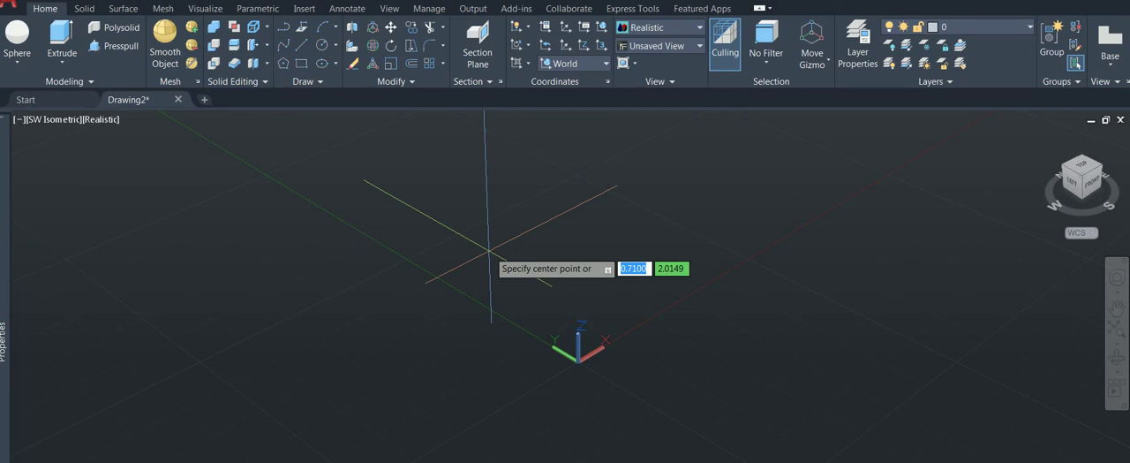
type("0")
key("Tab")
type("0")
key("Tab")
type("0")
key("Return")
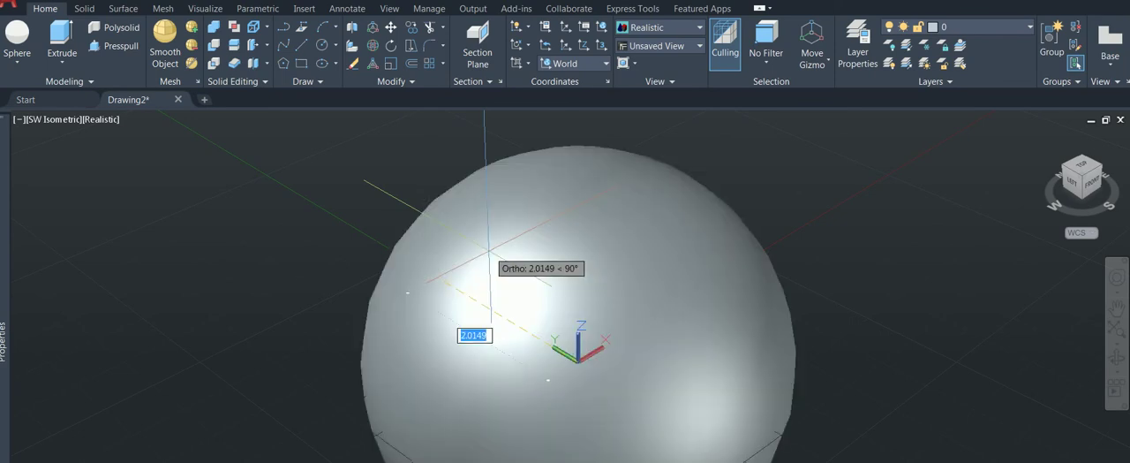
type("0.25")
key("Return")
scroll(578, 389, "up", 2)
scroll(578, 265, "up", 3)
scroll(571, 262, "up", 1)
scroll(570, 262, "down", 2)
scroll(533, 230, "up", 2)
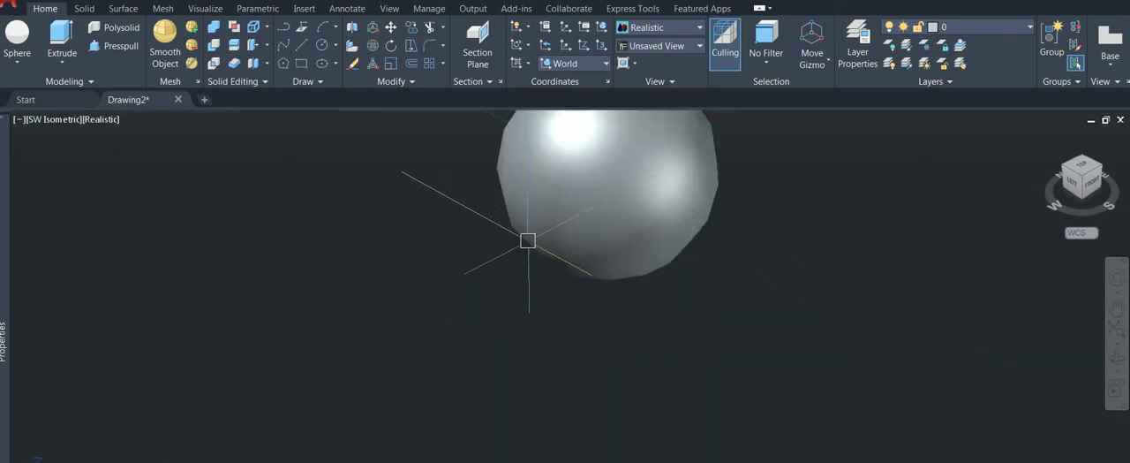
- Centre the sphere in view and run REGEN to smooth its display
middle_click_drag(527, 239, 527, 315)
type("reg")
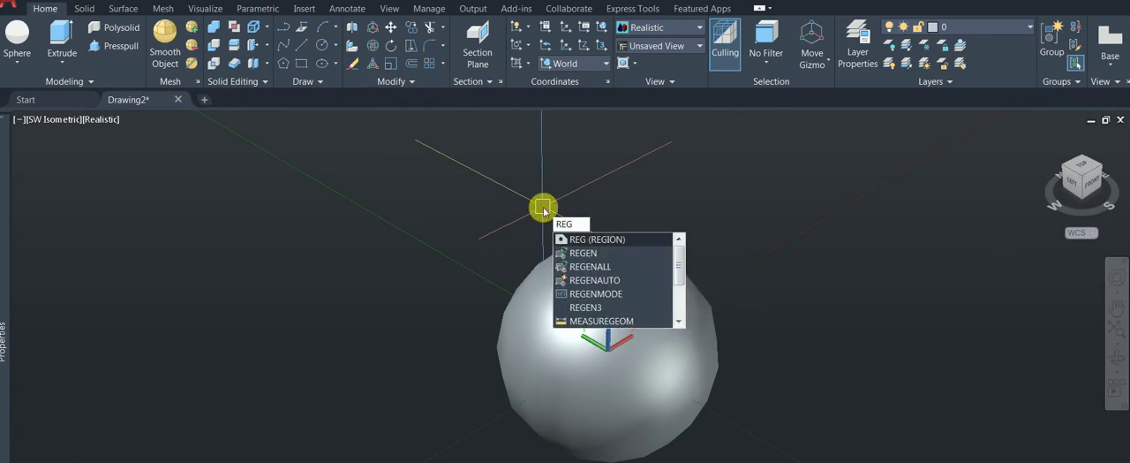
key("Down")
key("Return")
scroll(542, 206, "down", 2)
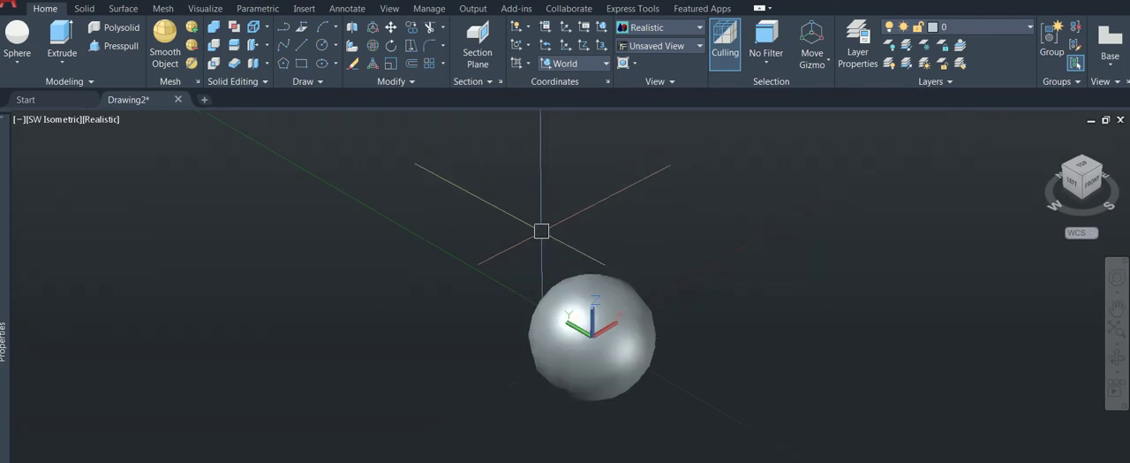
scroll(539, 232, "up", 2)
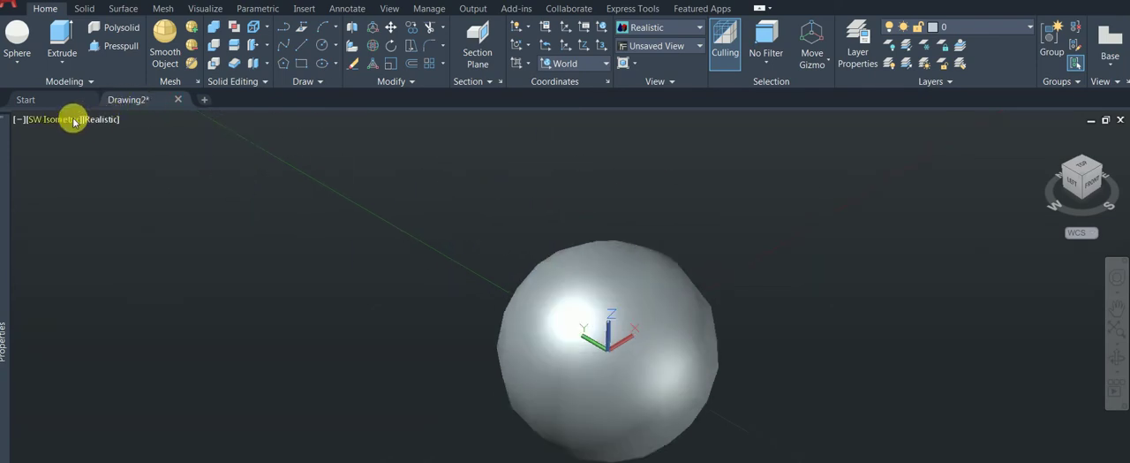
- Set the viewport visual style to Conceptual, try Hidden, then return to Conceptual
left_click(112, 121)
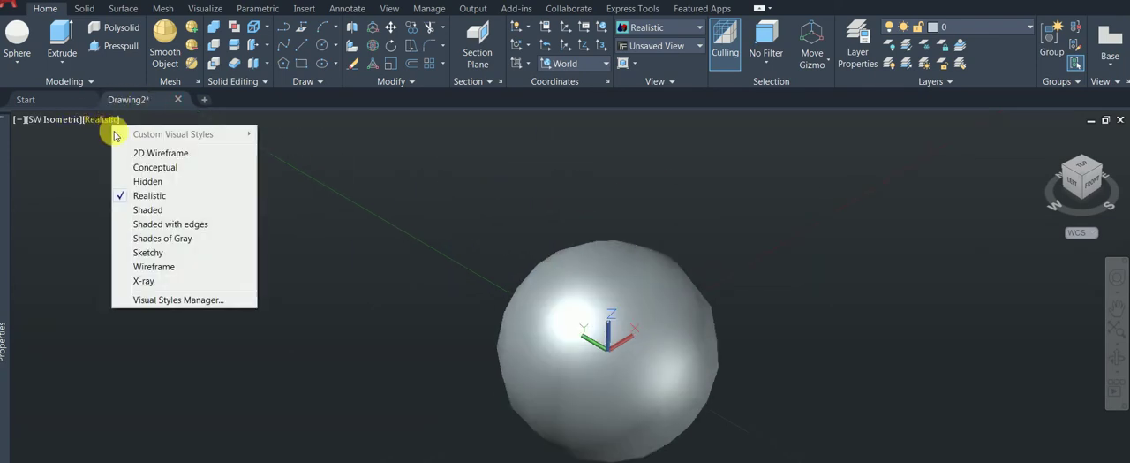
left_click(152, 167)
scroll(496, 243, "down", 2)
scroll(496, 241, "up", 2)
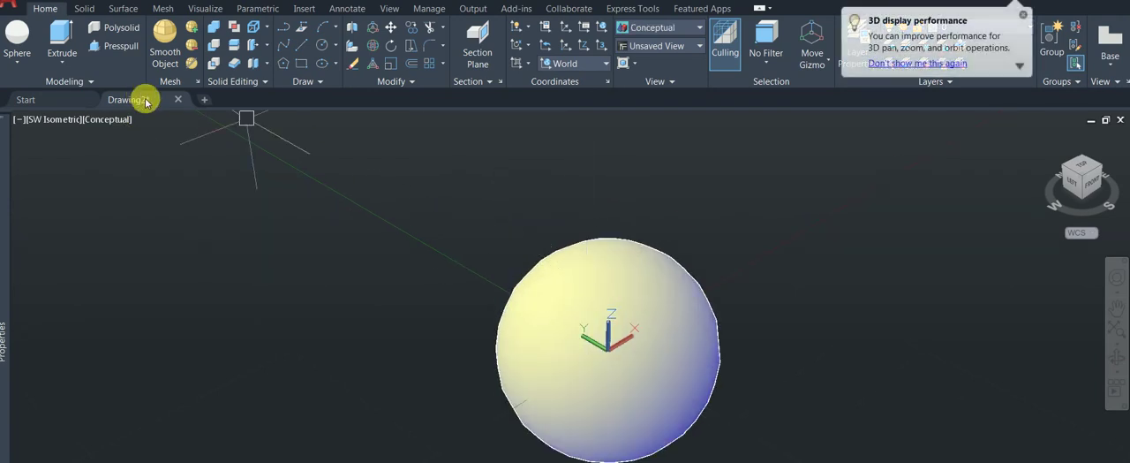
left_click(116, 121)
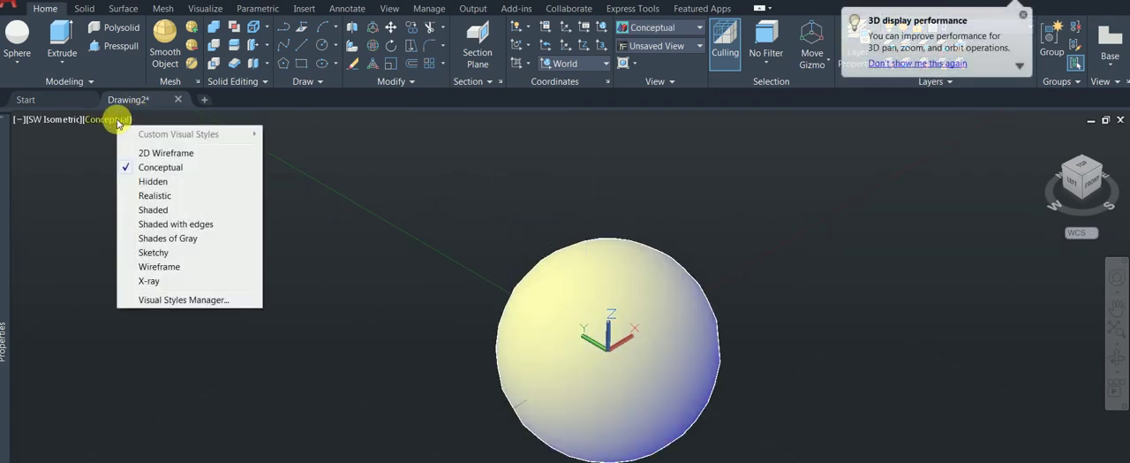
left_click(169, 190)
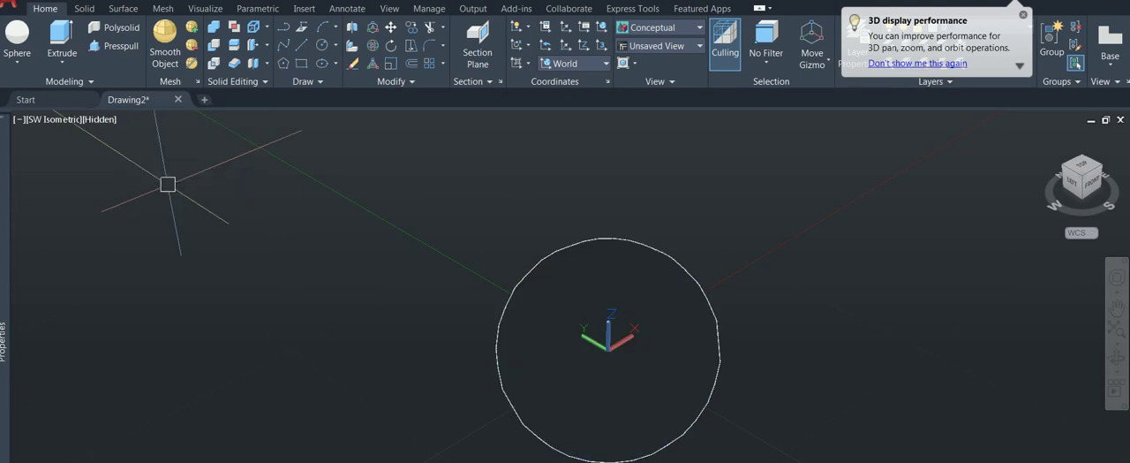
left_click(111, 121)
left_click(146, 167)
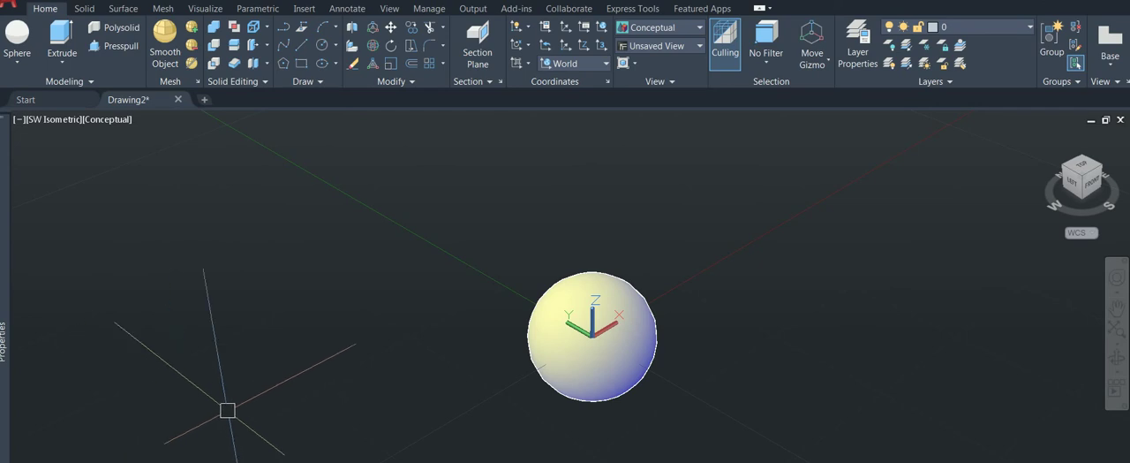